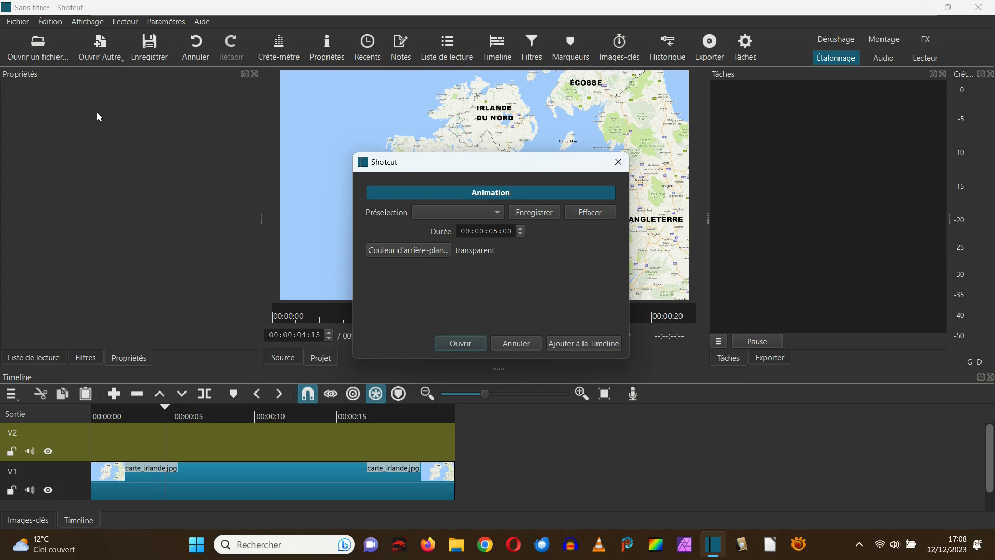
Add the new animation to the timeline as animation_4.rawr and select its clip on track V2 in Shotcut.
click(582, 344)
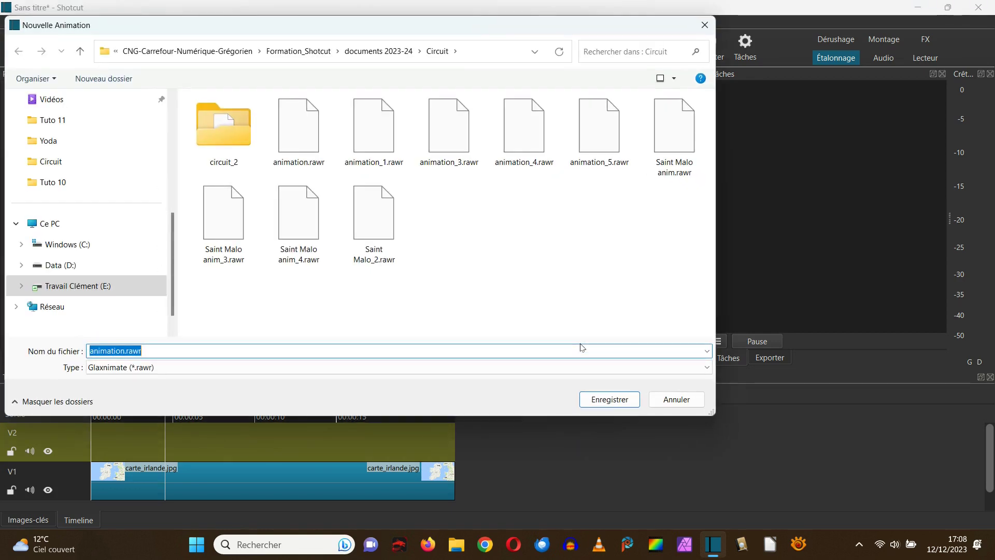
key(Return)
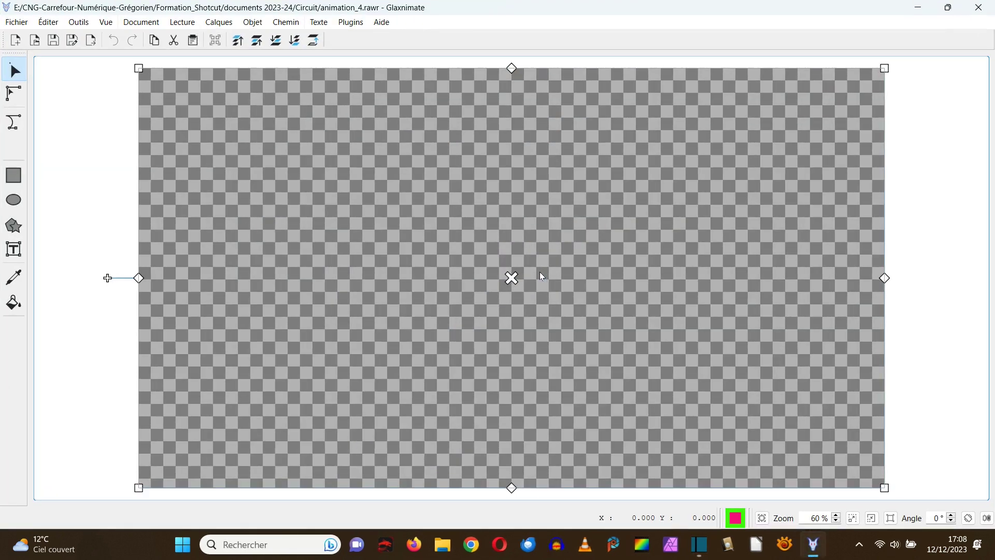
click(948, 8)
click(132, 208)
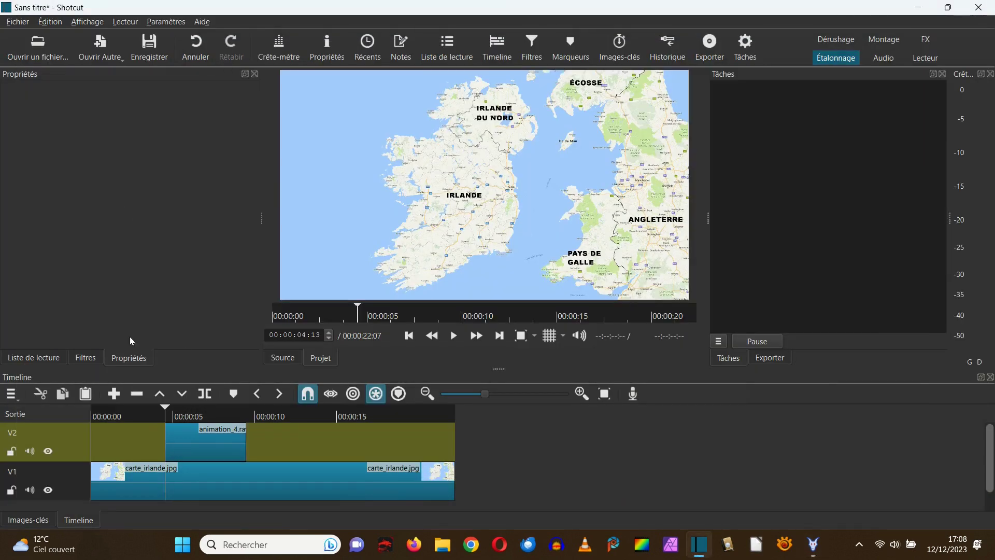
click(196, 440)
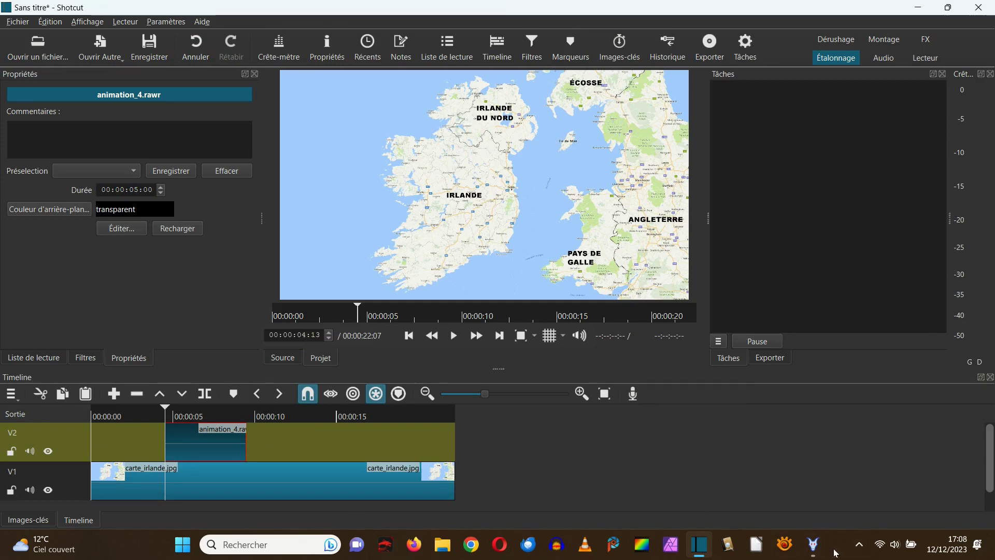
Switch to Glaxnimate, maximize its window and show the Calques panel docked beside the canvas.
click(814, 547)
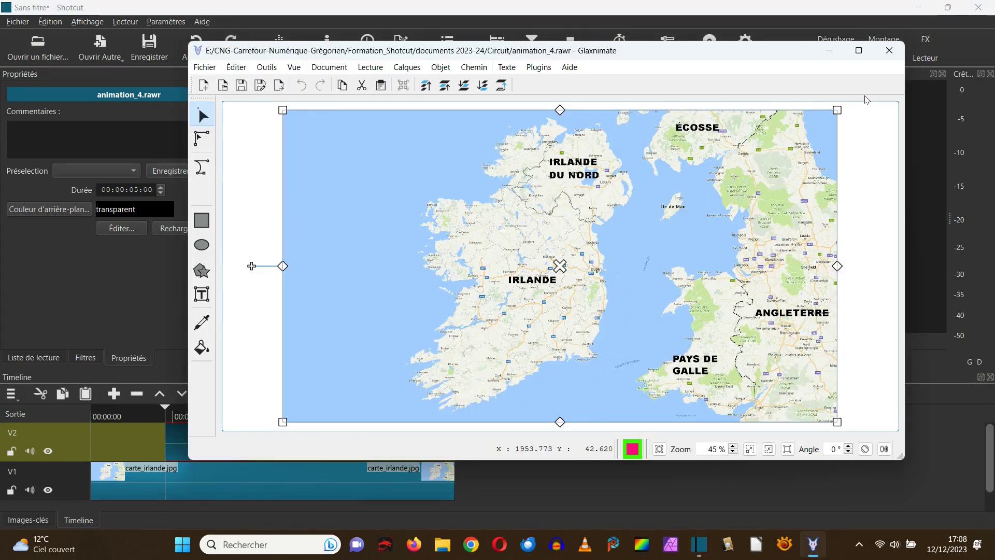
click(859, 51)
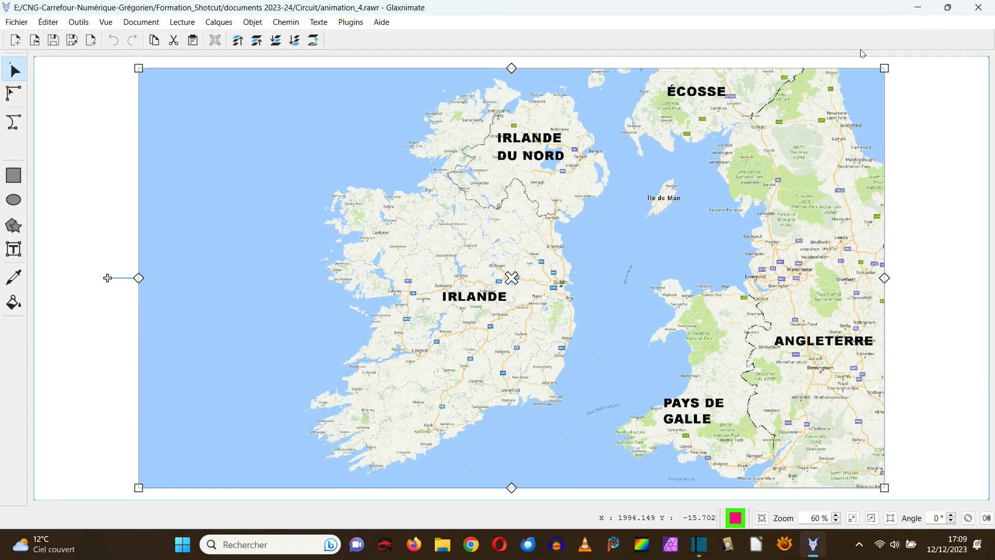
click(106, 24)
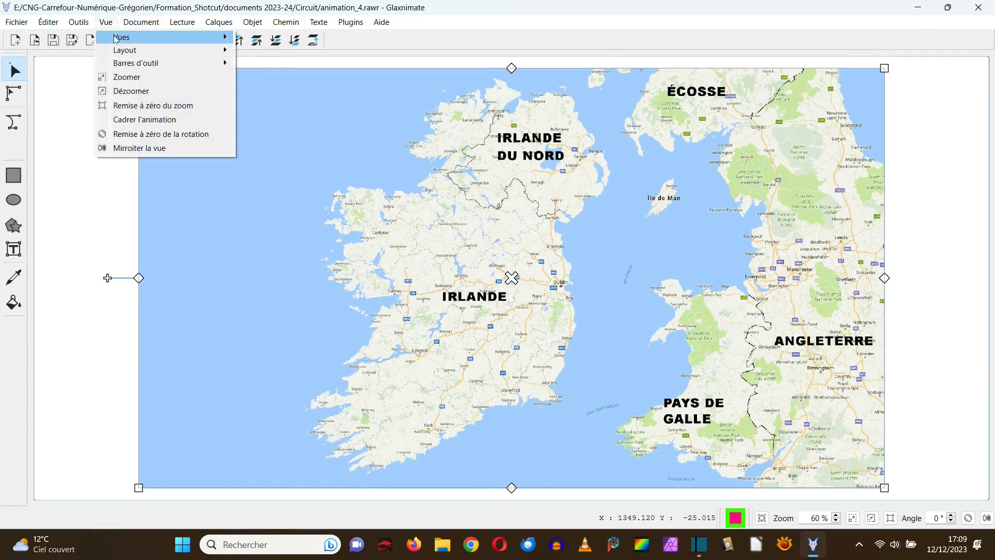
mouse_move(145, 37)
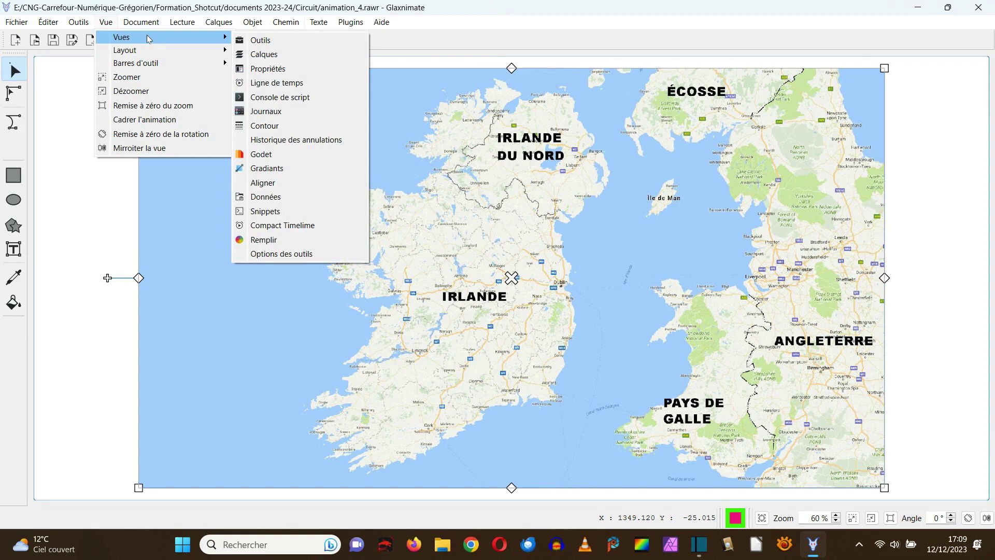
click(265, 56)
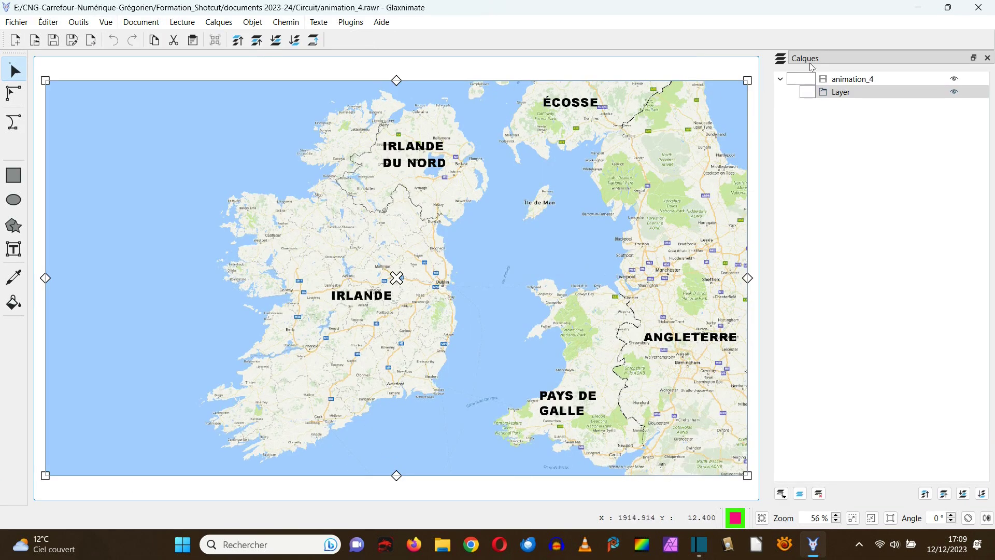
drag(850, 58, 959, 111)
Show the Contour panel and stack it with the Calques panel as tabs.
click(108, 24)
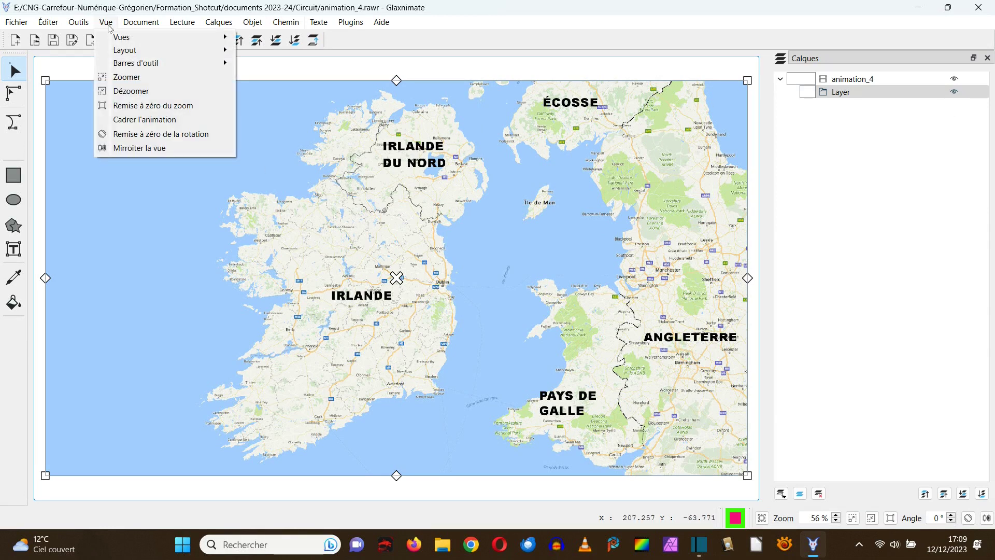
mouse_move(136, 39)
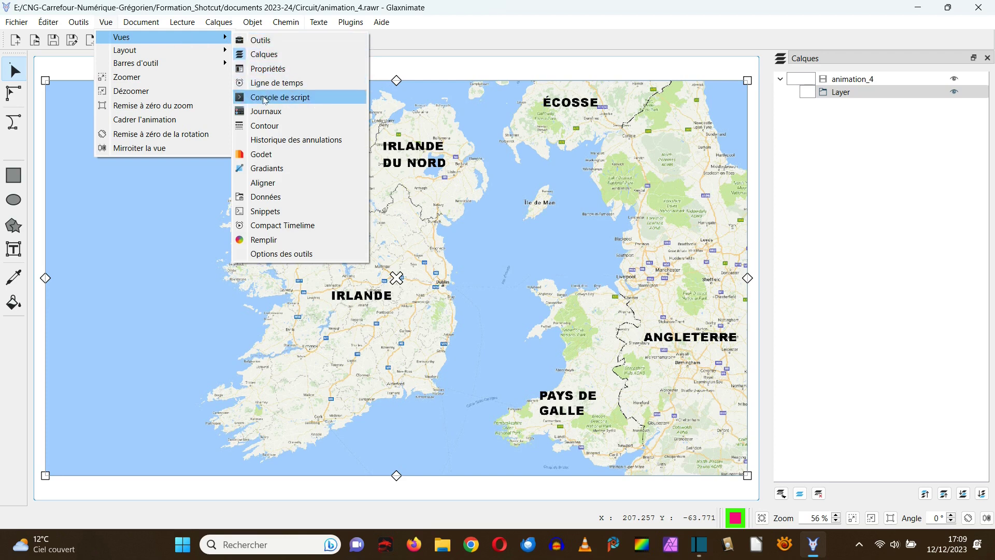
click(265, 126)
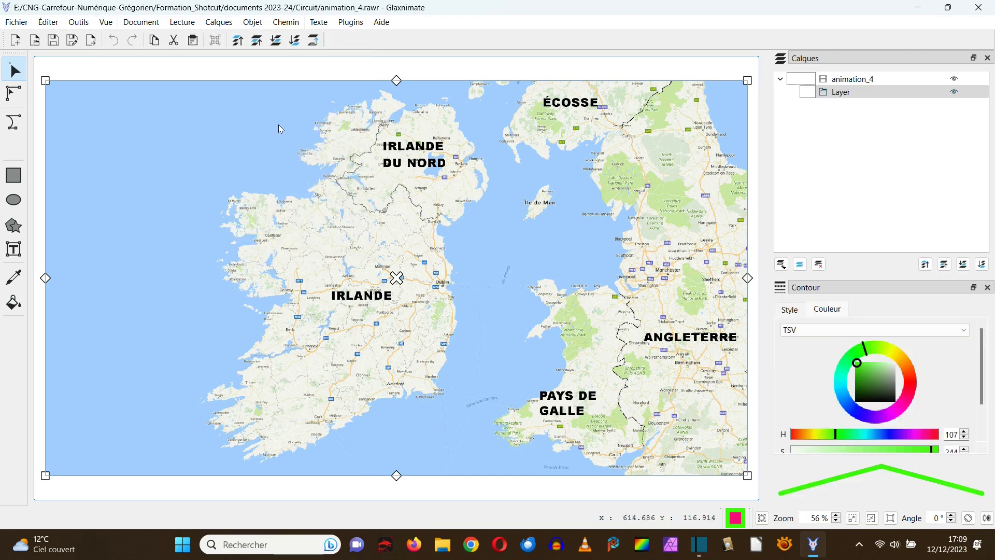
drag(860, 287, 862, 145)
click(833, 498)
click(801, 500)
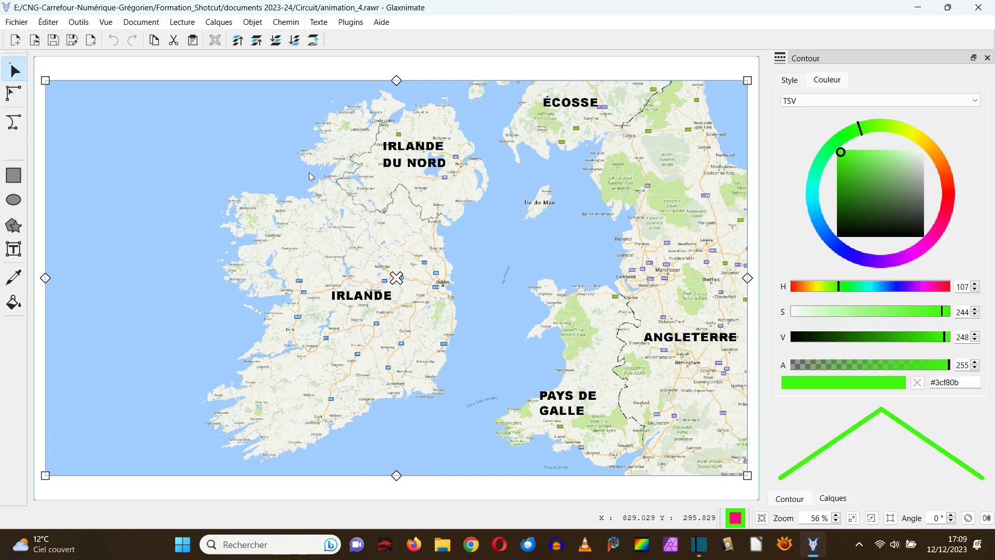
Show the Propriétés panel and group it with Contour and Calques, leaving the Calques panel in front.
click(107, 26)
mouse_move(117, 37)
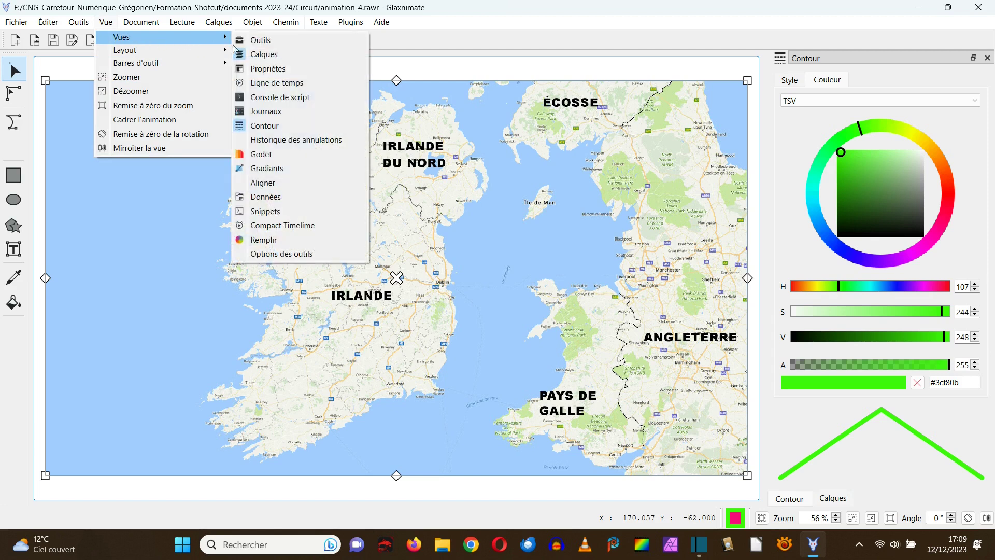
click(276, 69)
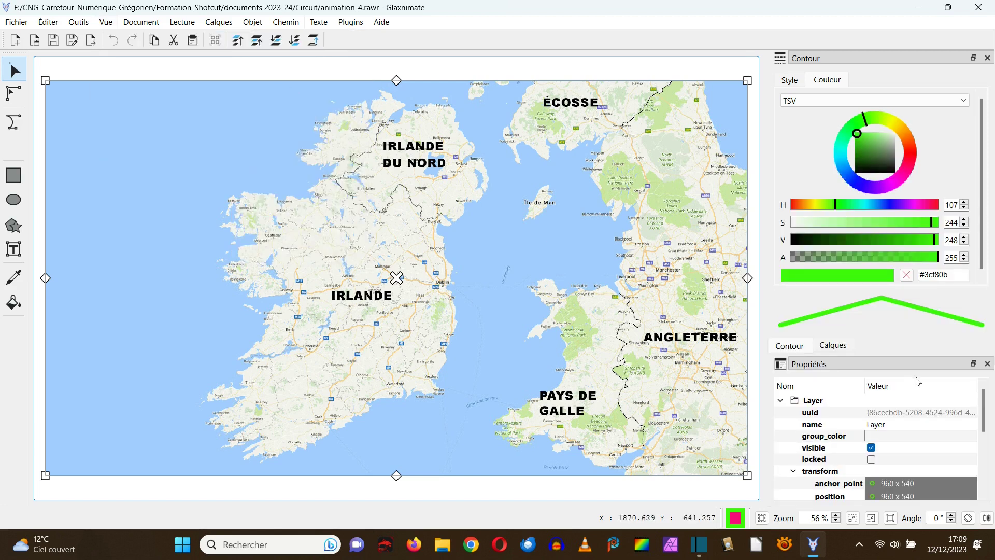
drag(880, 362, 877, 188)
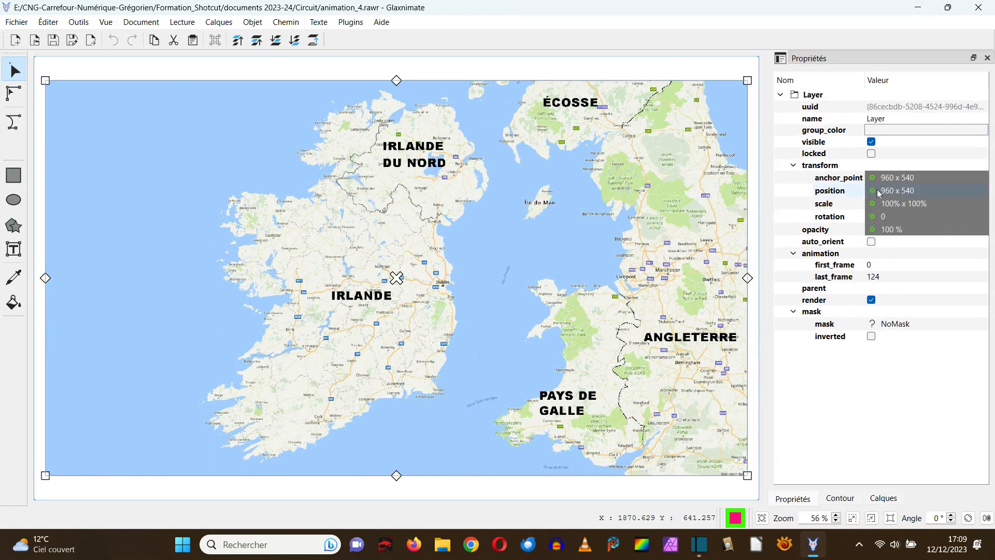
click(839, 499)
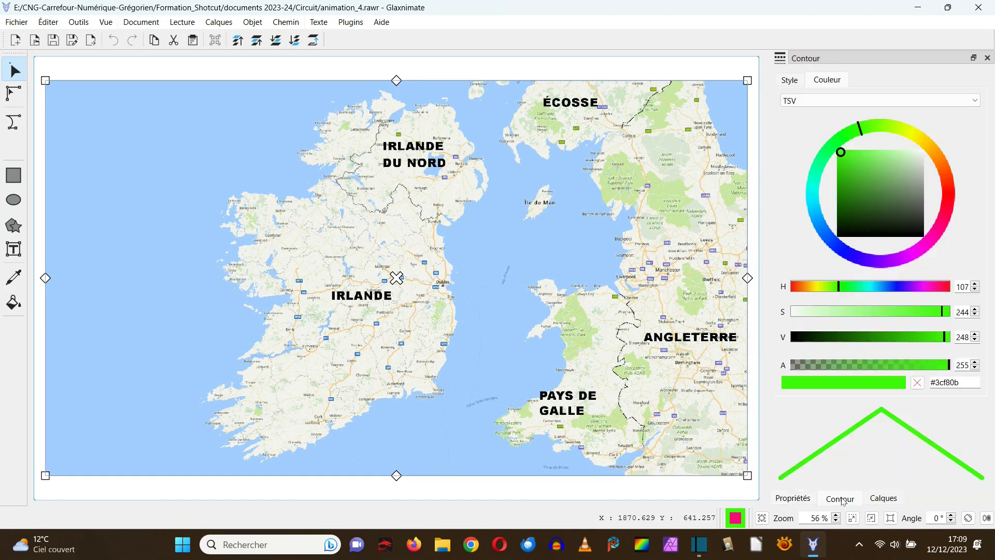
click(883, 499)
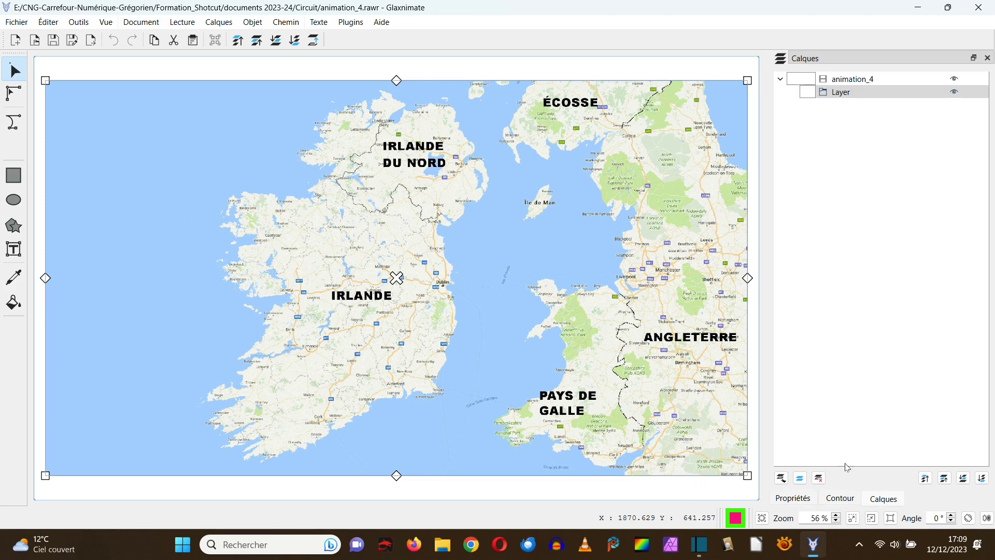
Show the Ligne de temps panel below the canvas.
click(106, 22)
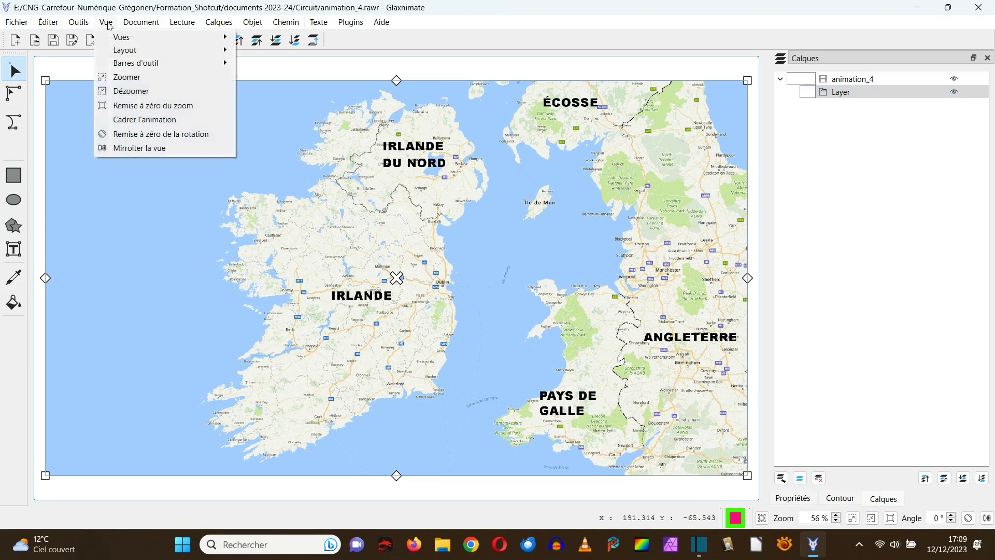
mouse_move(119, 38)
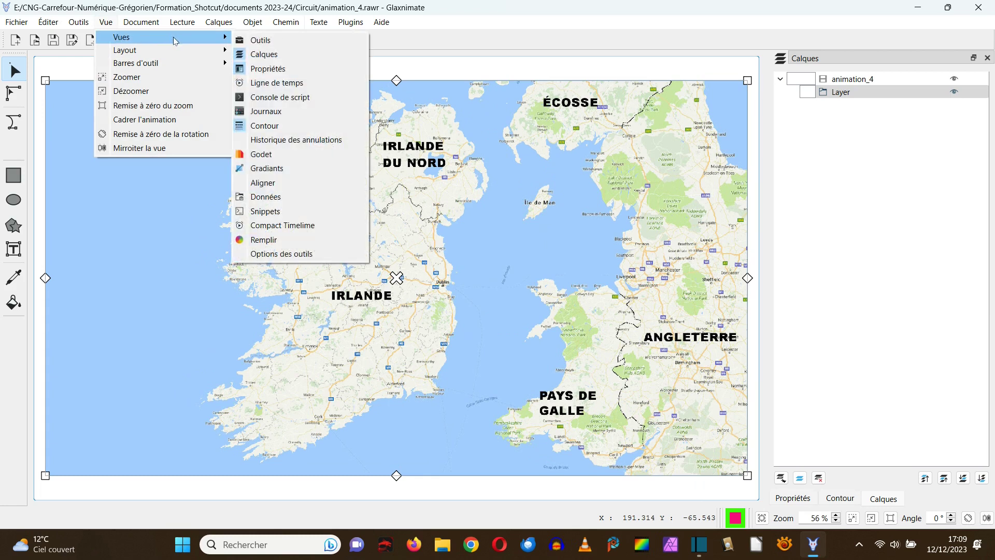
click(271, 83)
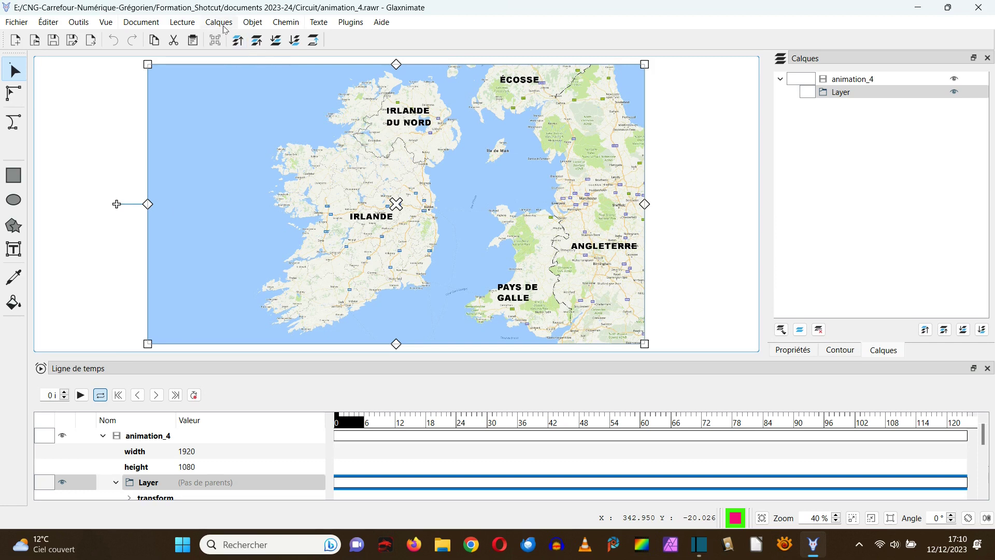
Show the Options des outils panel and activate the path drawing tool to display its creation options.
click(107, 22)
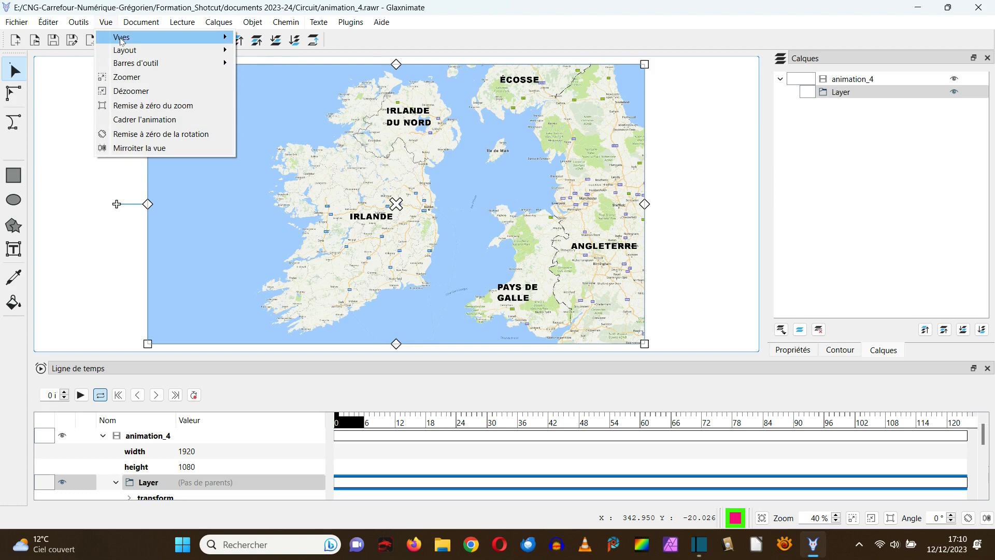
mouse_move(157, 42)
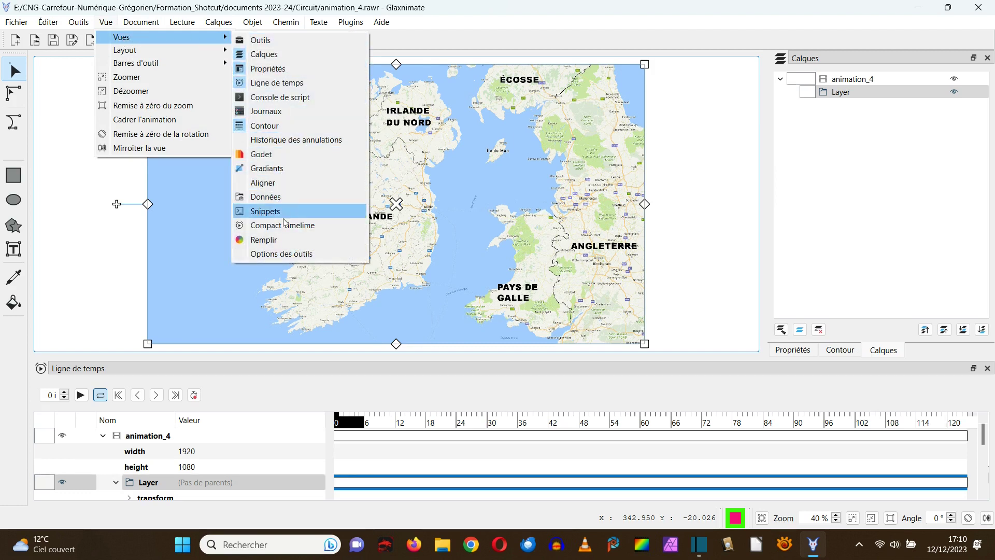
click(281, 254)
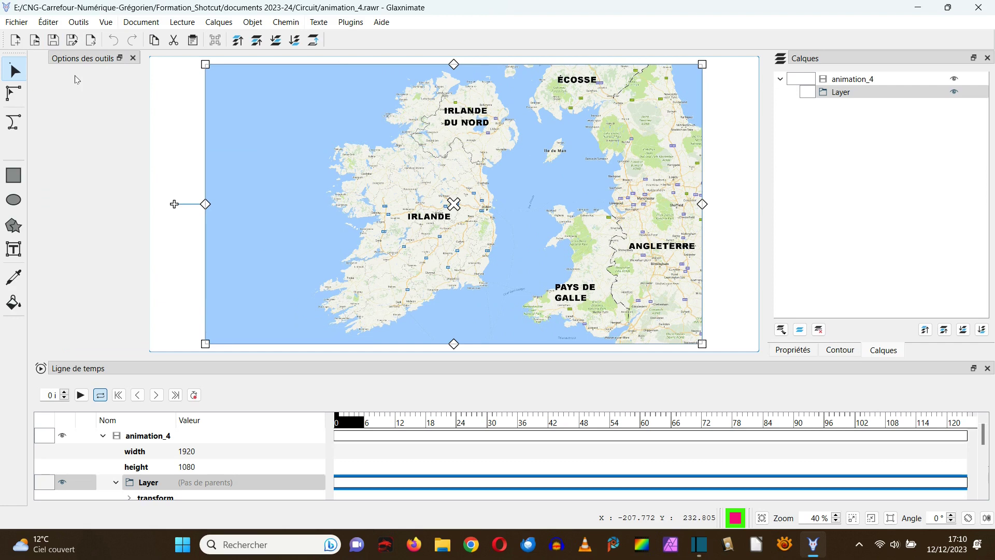
click(16, 123)
Show the Édition de nœud toolbar.
click(106, 22)
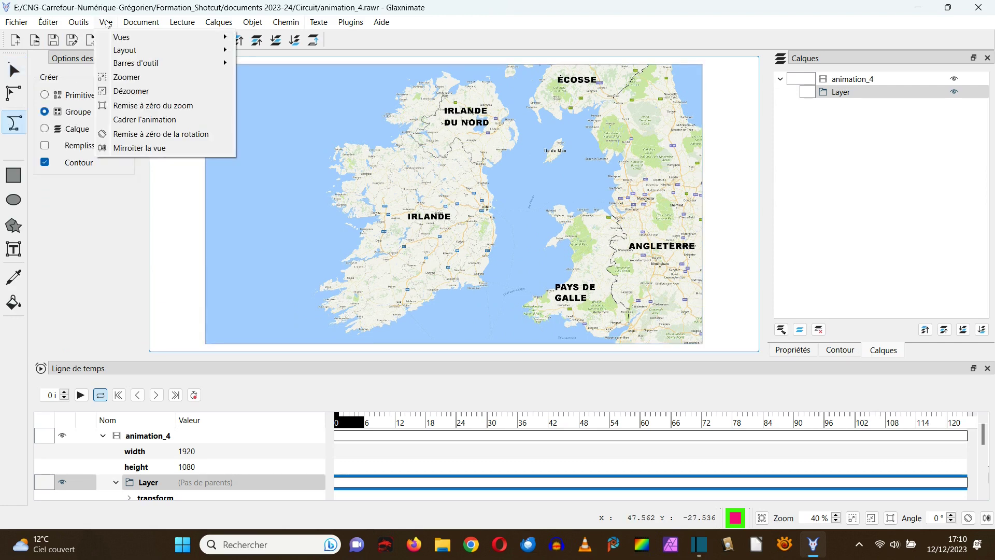
mouse_move(125, 63)
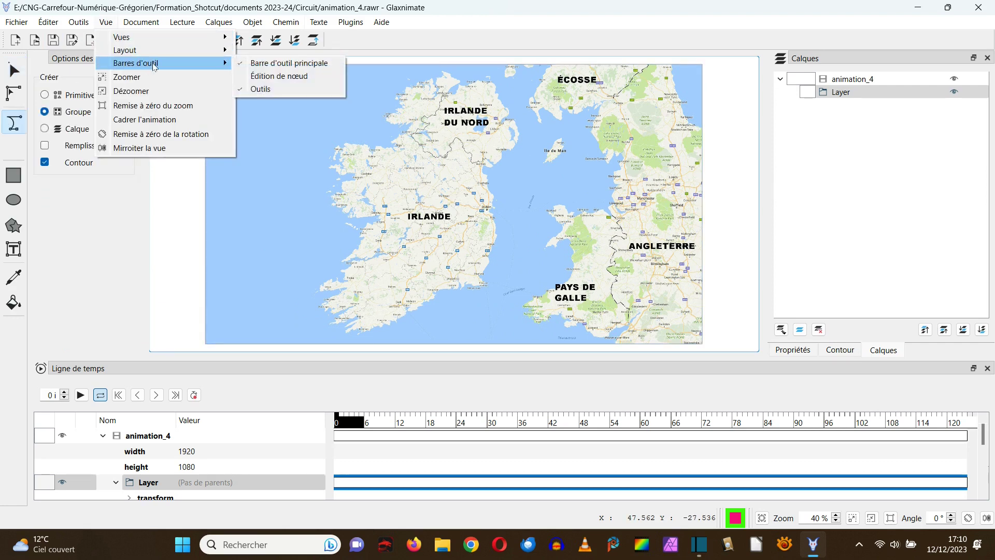
click(279, 76)
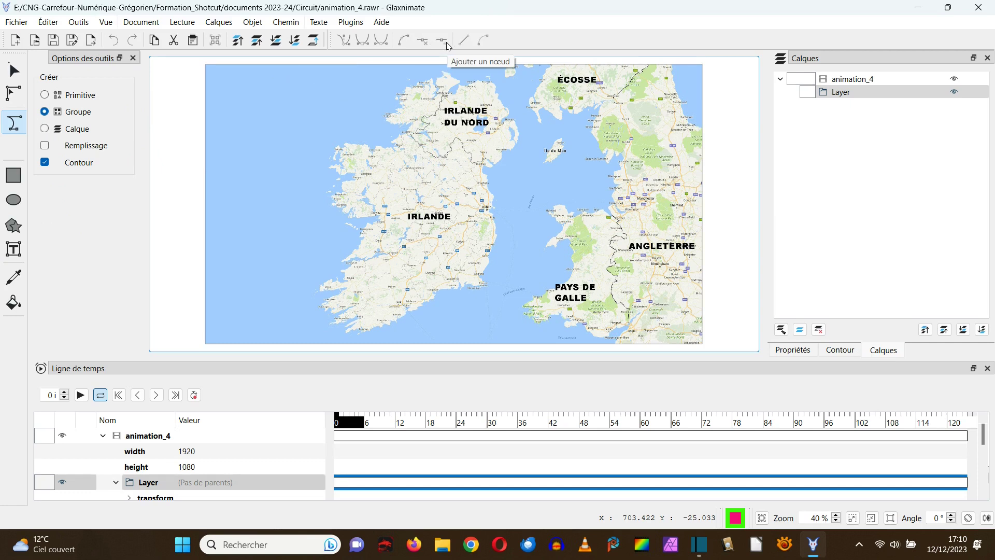
Examine the options offered by the path, star and text tools.
key(s)
click(9, 125)
click(13, 228)
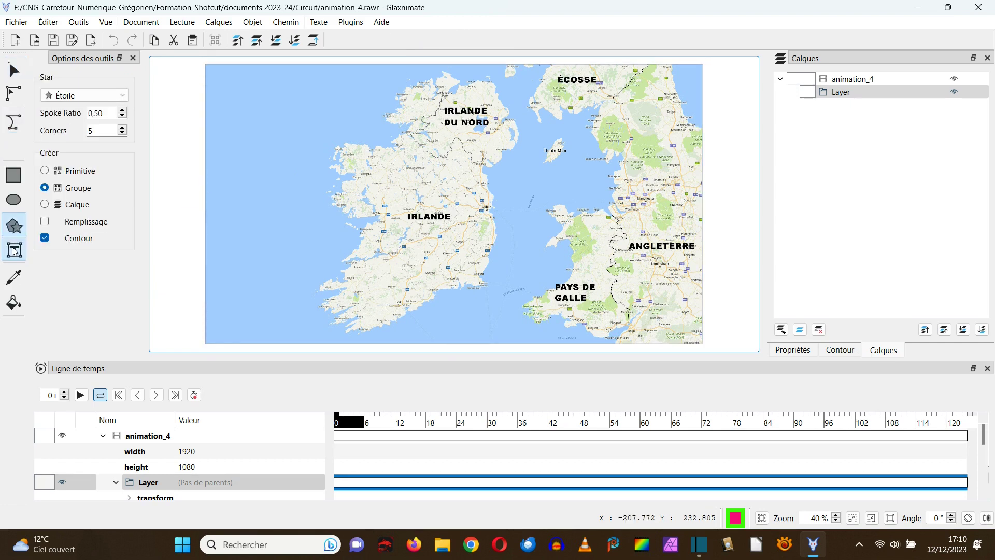
click(14, 251)
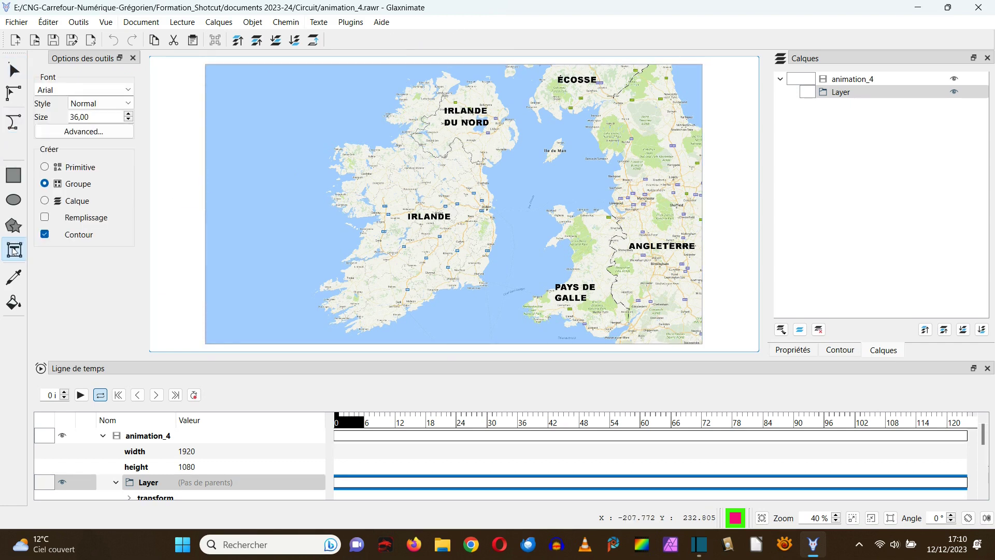
Draw an open six-node path around central Ireland with Contour off, ending on the east coast at Dublin, and display its nodes for editing.
click(15, 124)
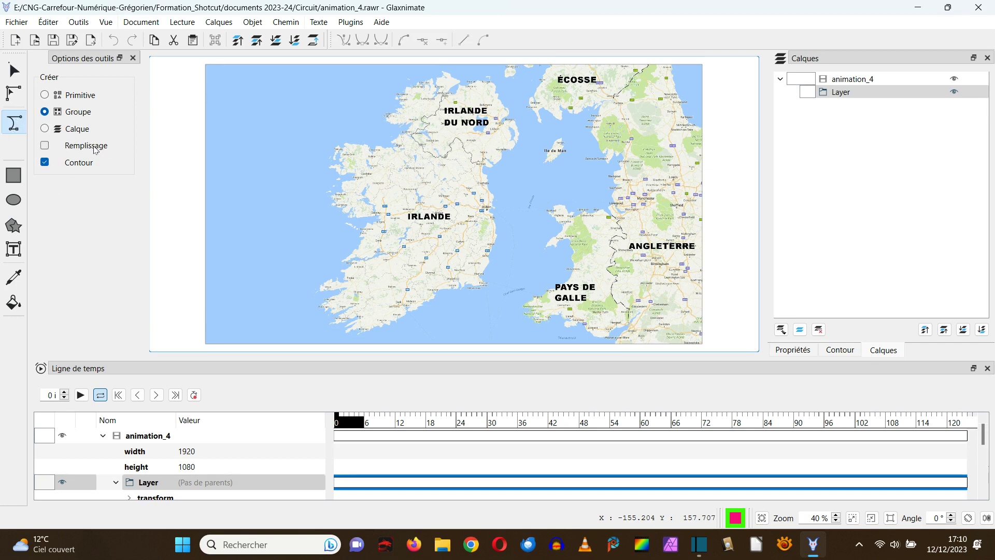
click(45, 163)
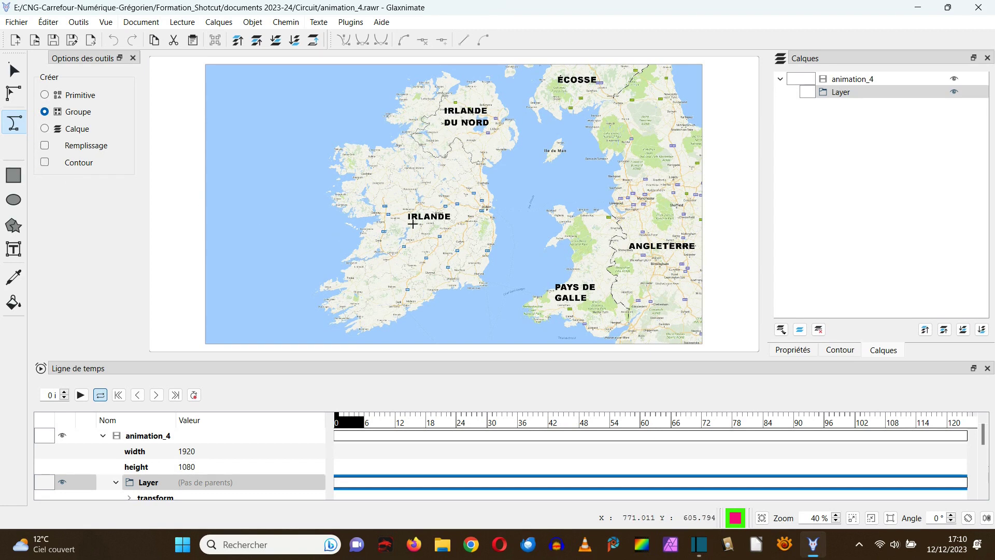
click(482, 159)
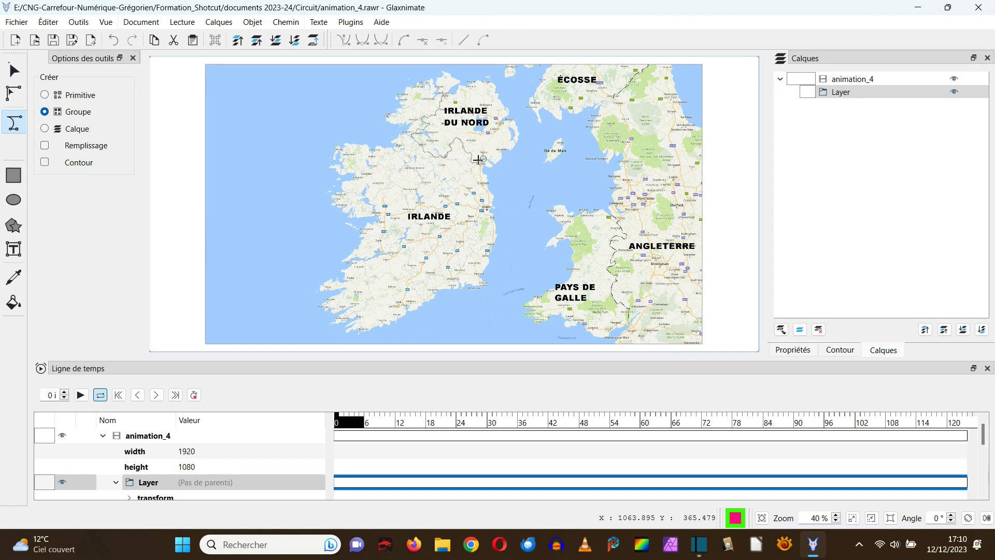
click(428, 153)
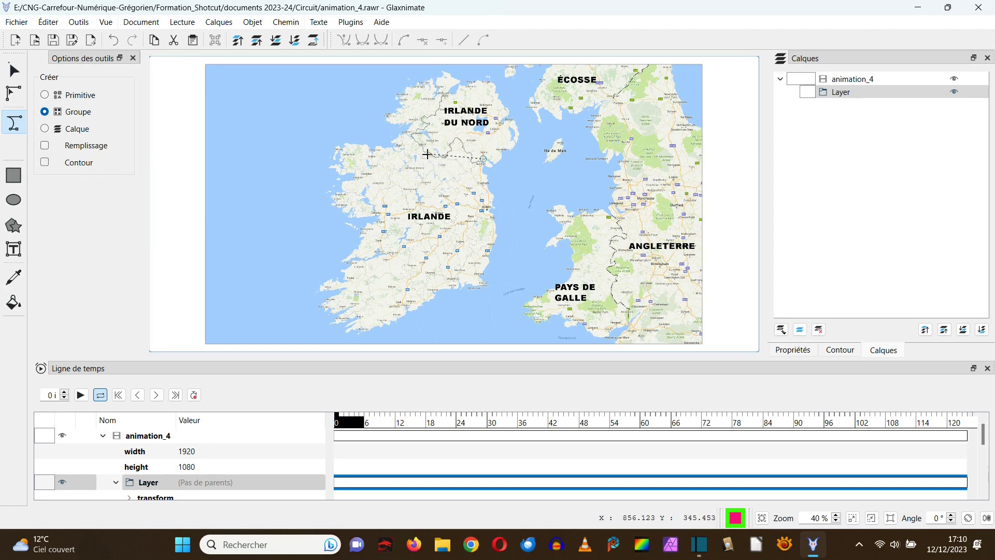
click(374, 186)
click(395, 248)
click(472, 272)
key(Return)
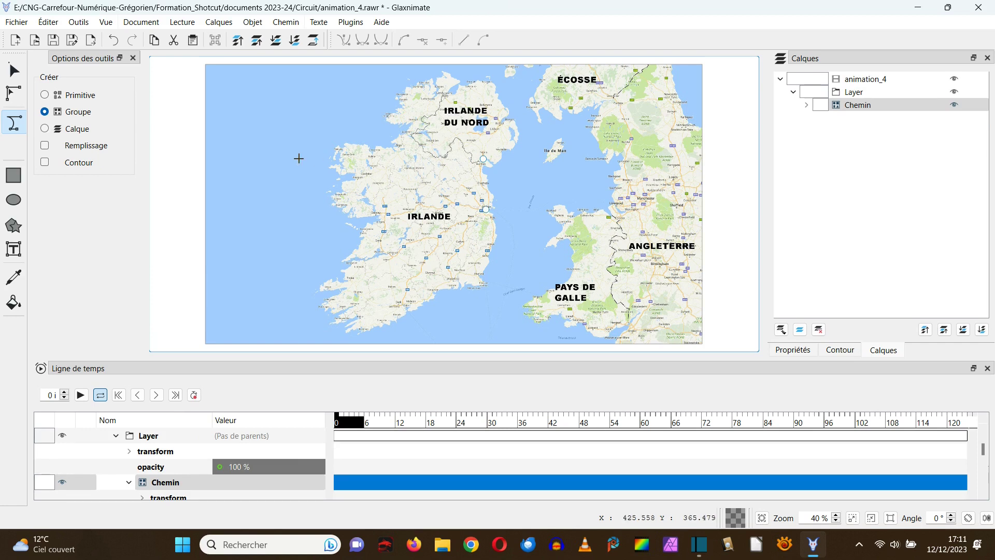
click(16, 94)
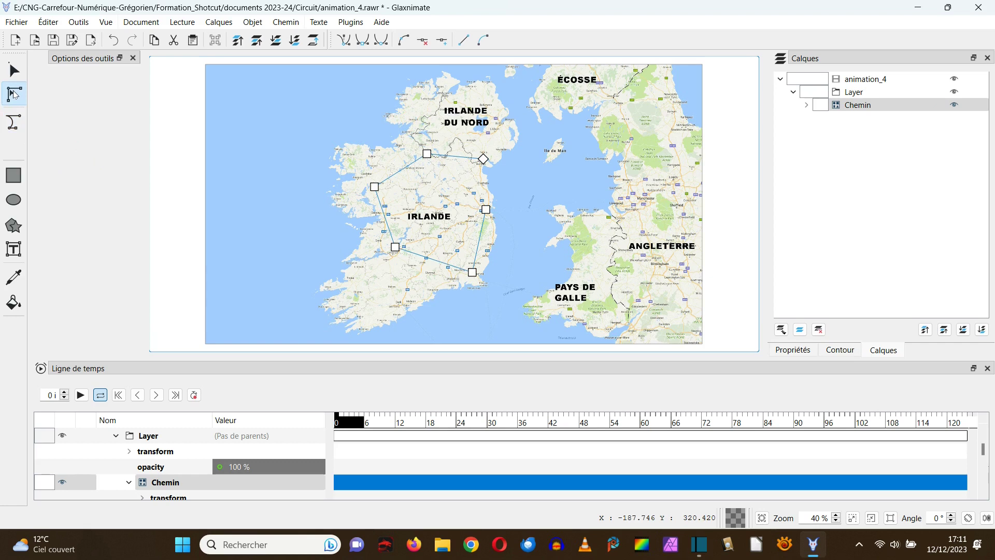
Replace the invisible route with an open five-node path from Ireland's northeast coast around the west to the south, with Contour on and Remplissage off.
key(ctrl+z)
click(13, 122)
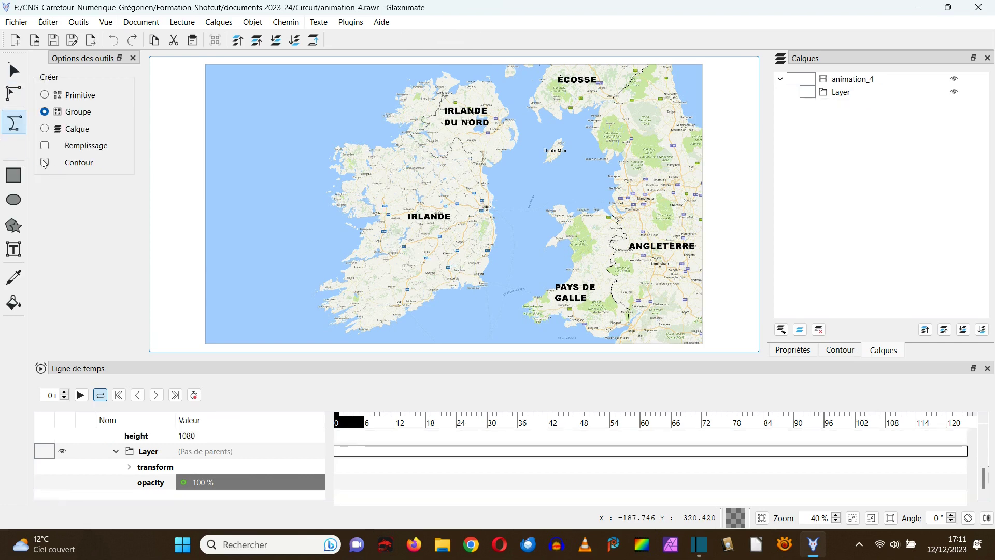
click(482, 165)
click(414, 132)
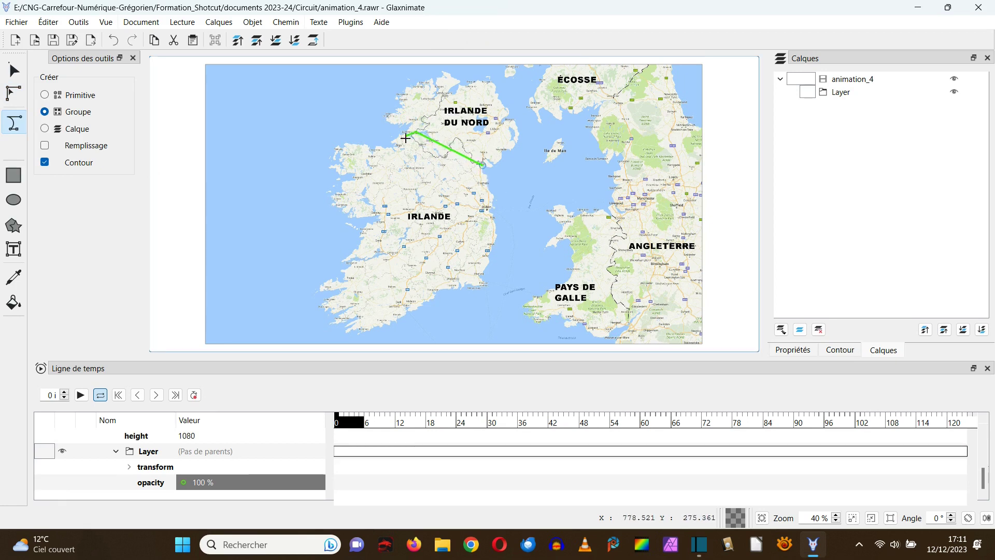
click(376, 171)
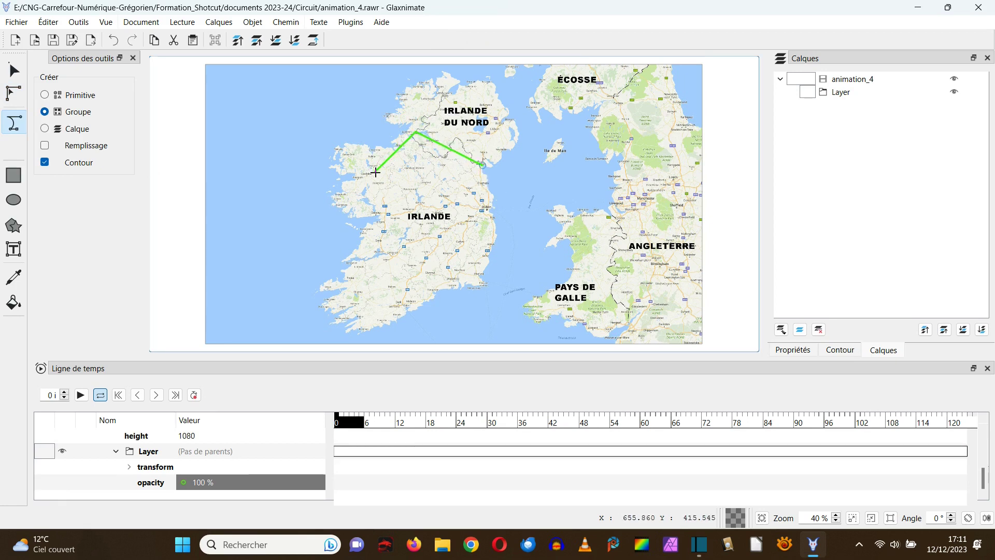
click(384, 219)
double_click(451, 282)
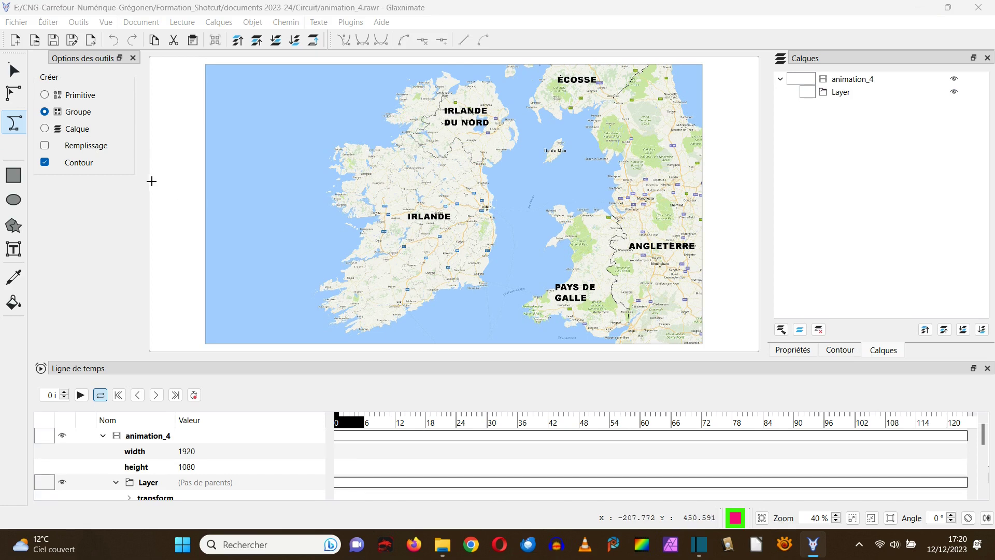
Draw a self-crossing path over northern Ireland, starting at Dublin, with both Remplissage and Contour enabled.
click(47, 147)
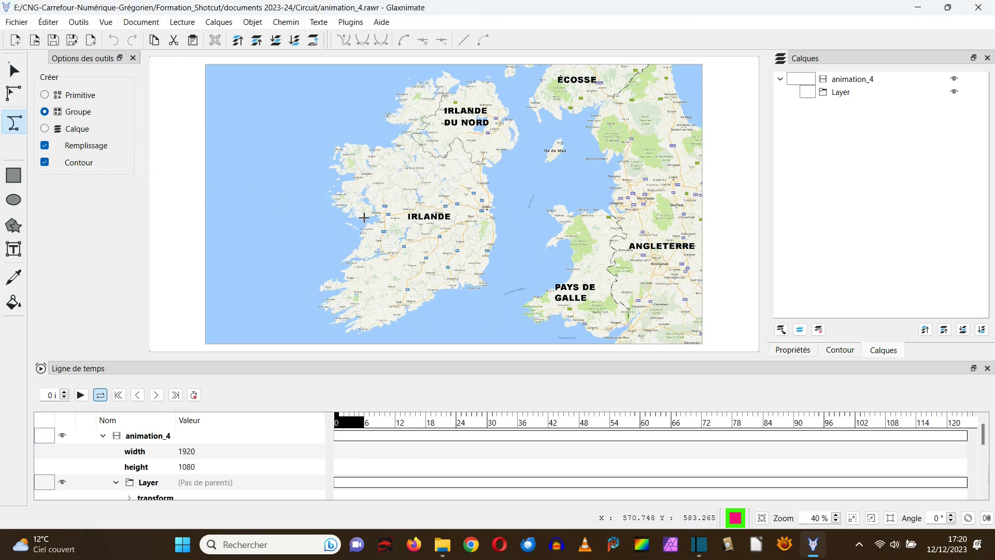
click(482, 210)
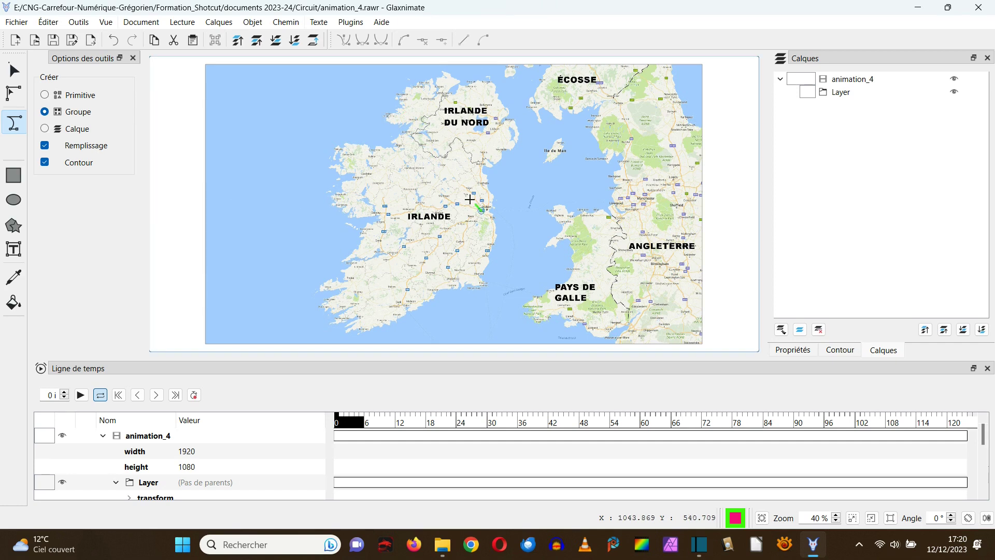
click(446, 157)
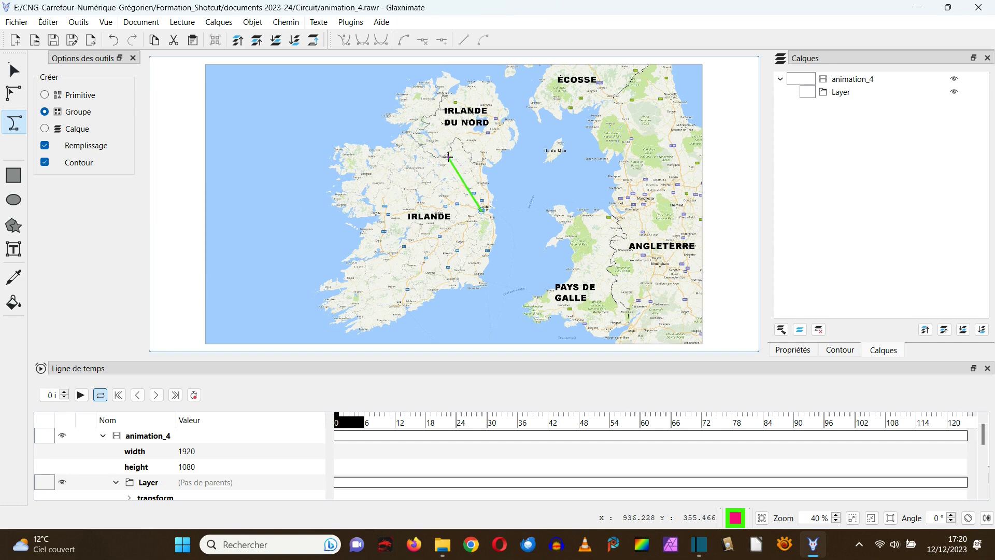
click(371, 160)
click(377, 215)
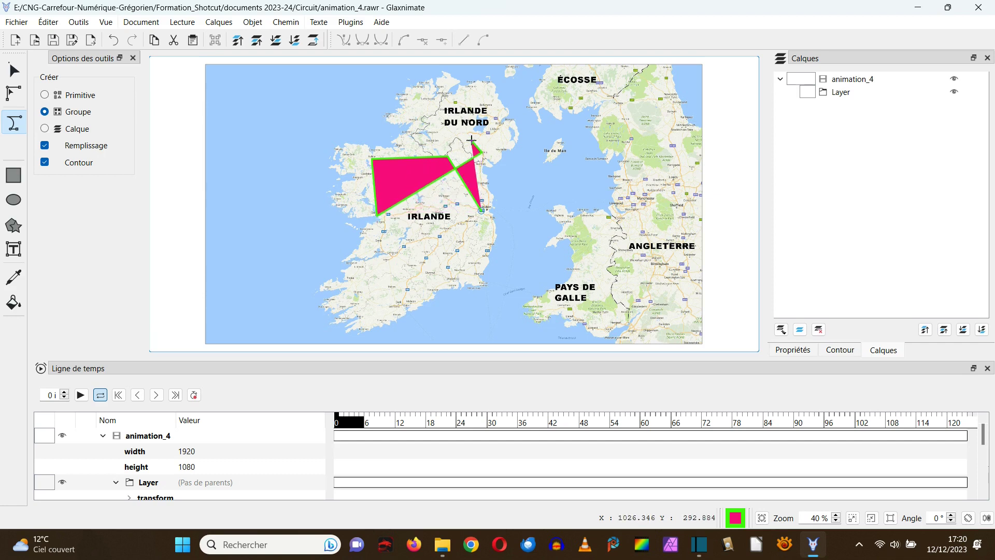
click(472, 139)
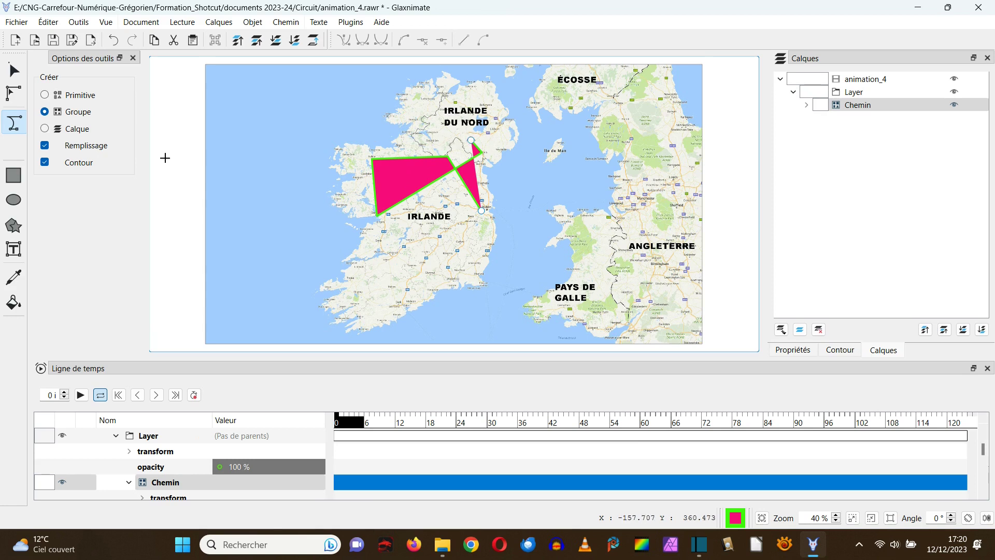
Replace the filled path with an open seven-node zigzag path starting at Dublin, drawn with Remplissage off and Contour on.
click(45, 147)
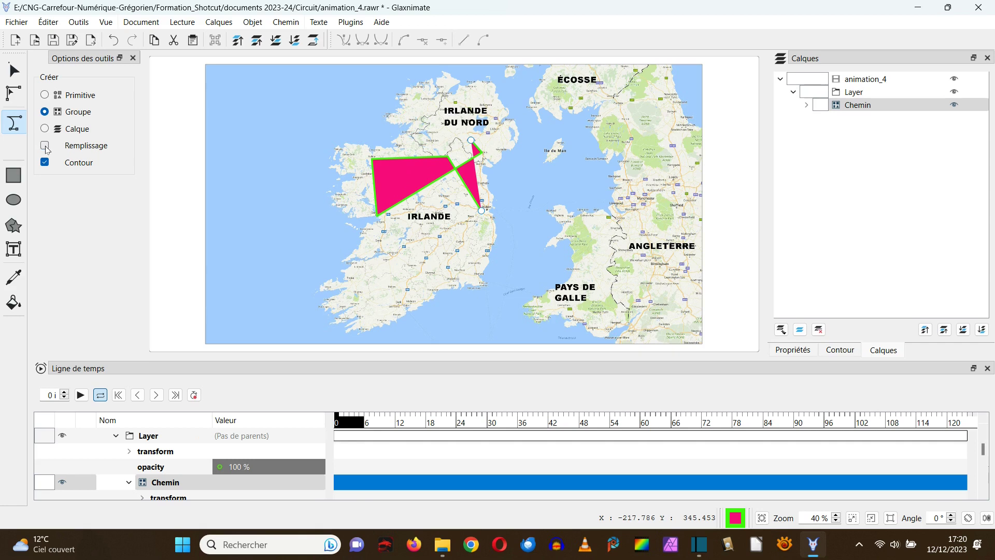
key(ctrl+z)
click(478, 208)
click(456, 140)
click(380, 161)
click(392, 214)
click(432, 129)
click(447, 172)
double_click(499, 147)
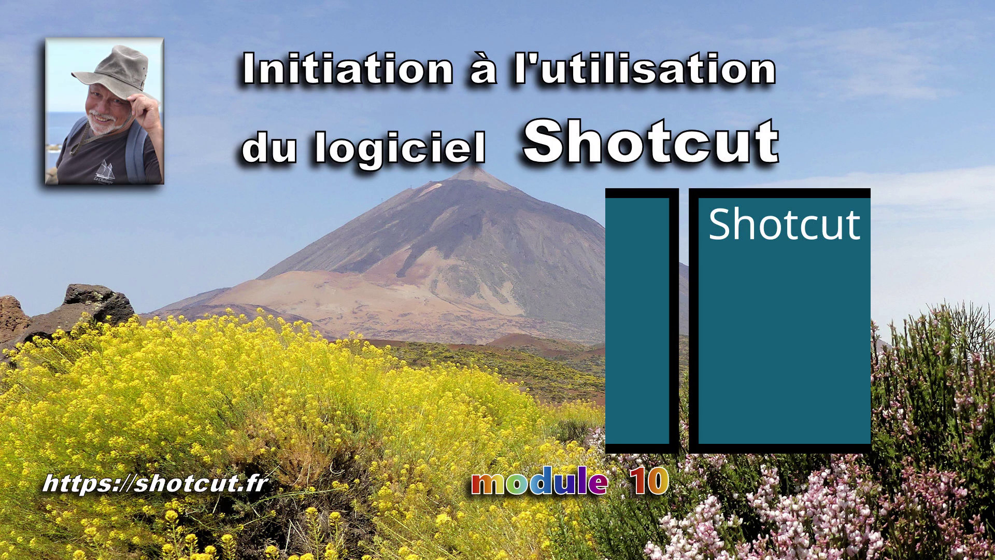